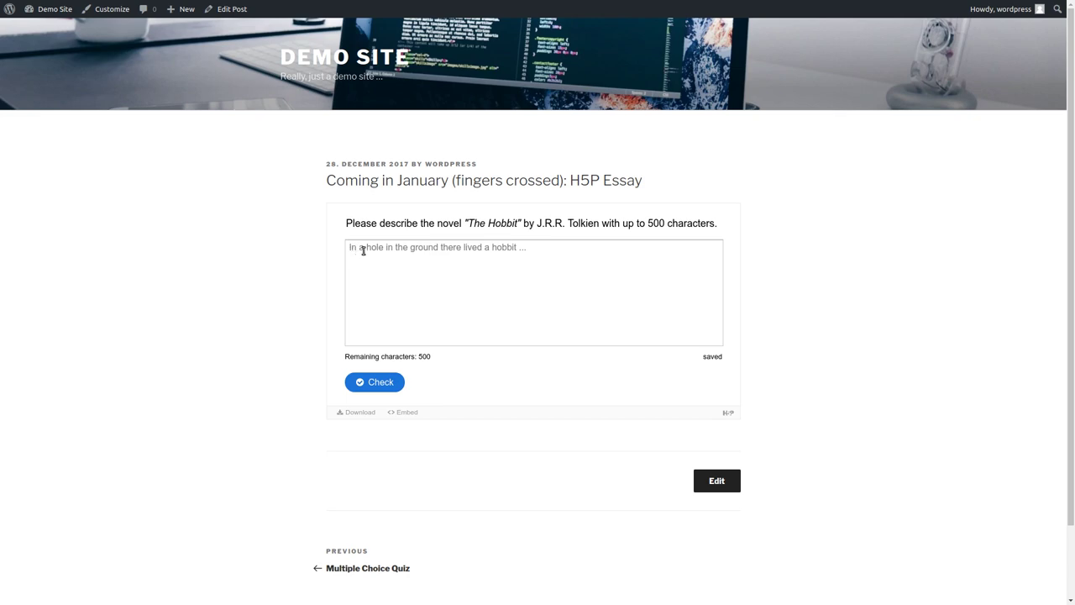
- Answer the essay task with "In a hole in the ground there lived a hobbit ..." and check it
{"action": "left_click", "coordinate": [413, 255]}
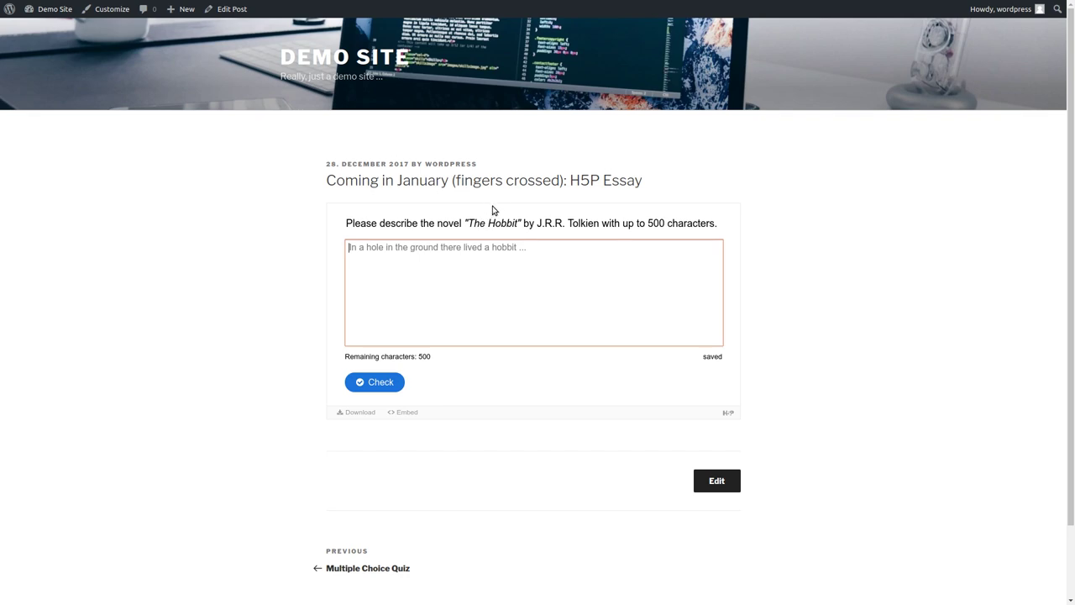
{"action": "type", "text": "In a hole"}
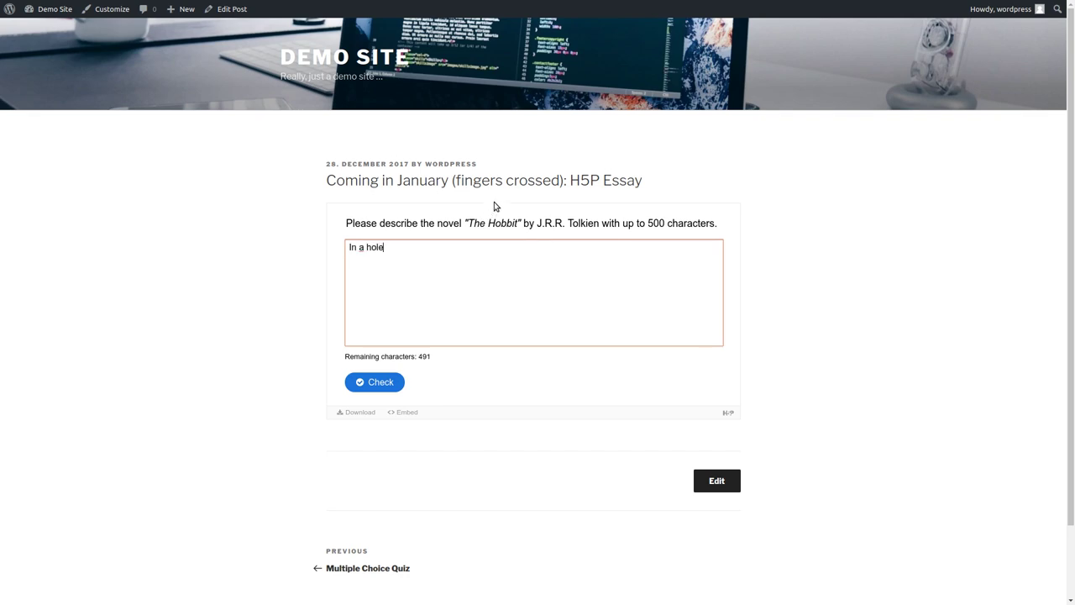
{"action": "type", "text": " in the ground there lived a hobbit ..."}
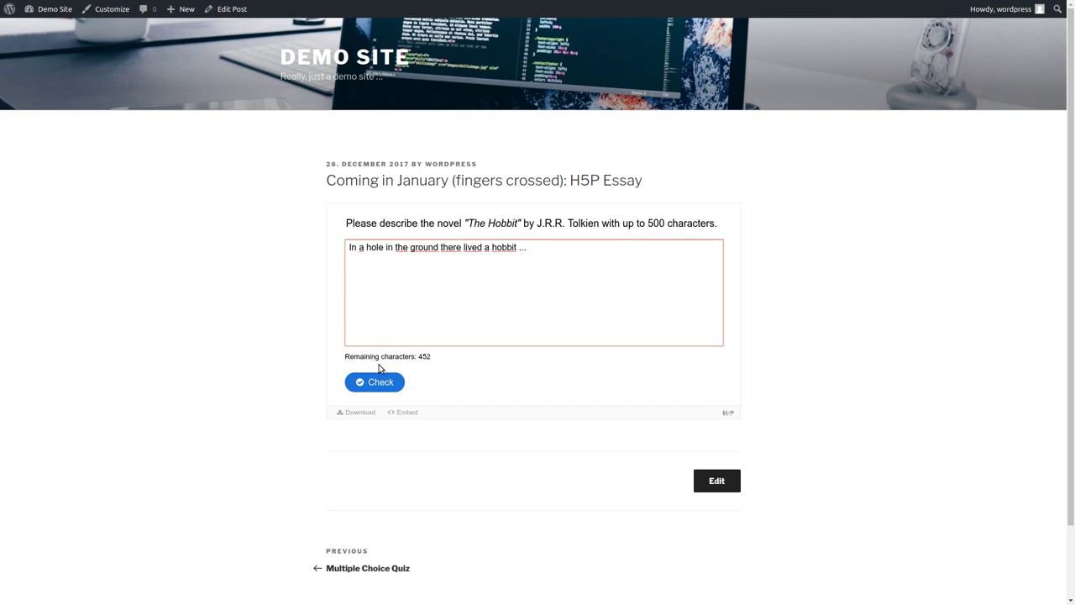
{"action": "left_click", "coordinate": [375, 382]}
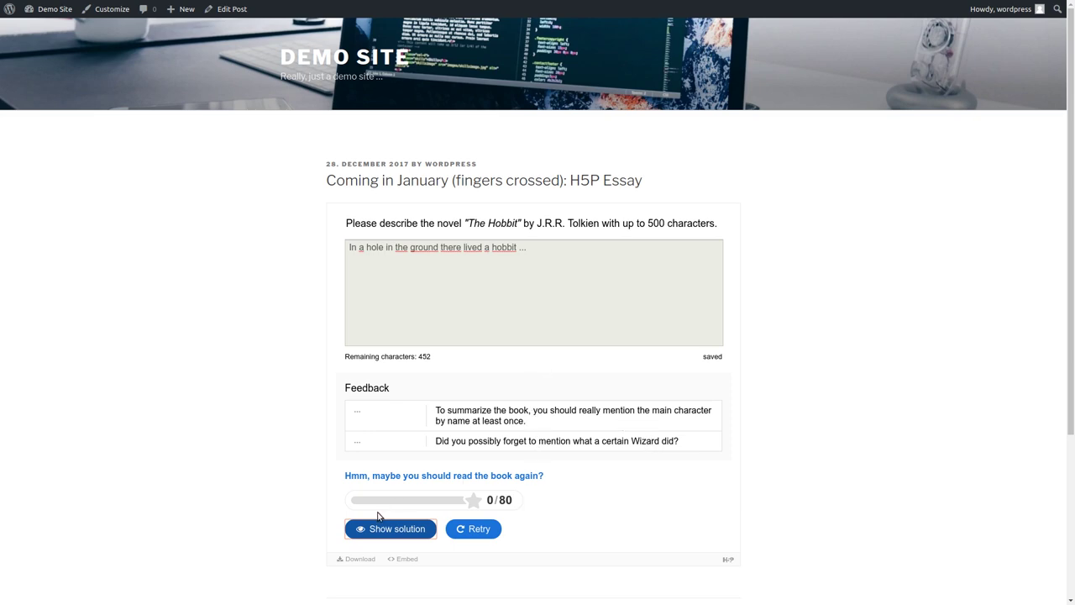
- Retry the essay task and clear the previous answer from the text area
{"action": "left_click", "coordinate": [487, 530]}
{"action": "left_click_drag", "start_coordinate": [547, 247], "coordinate": [352, 249]}
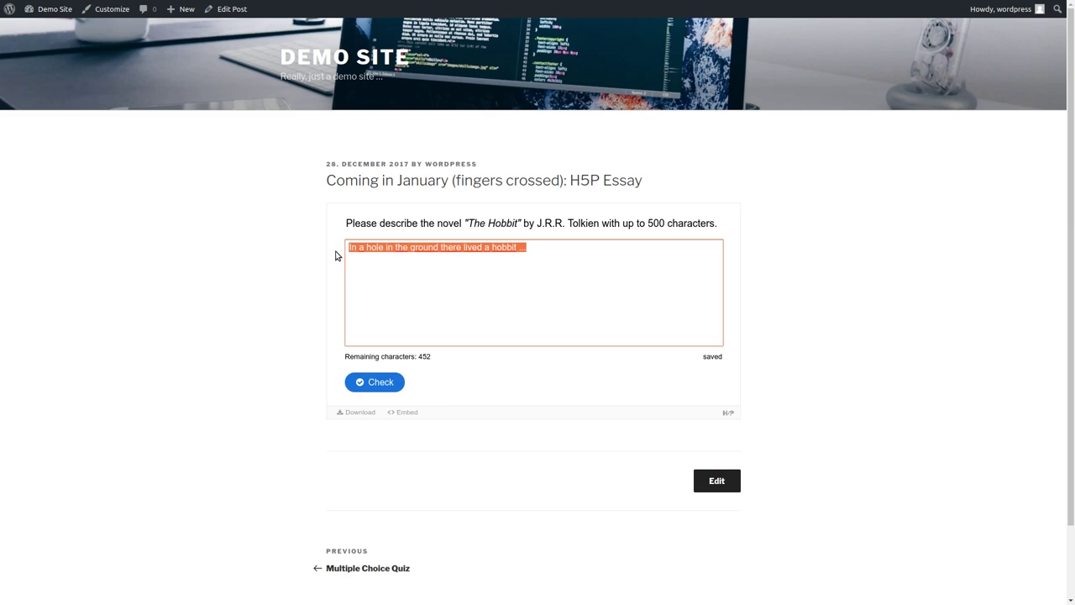
{"action": "key", "text": "BackSpace"}
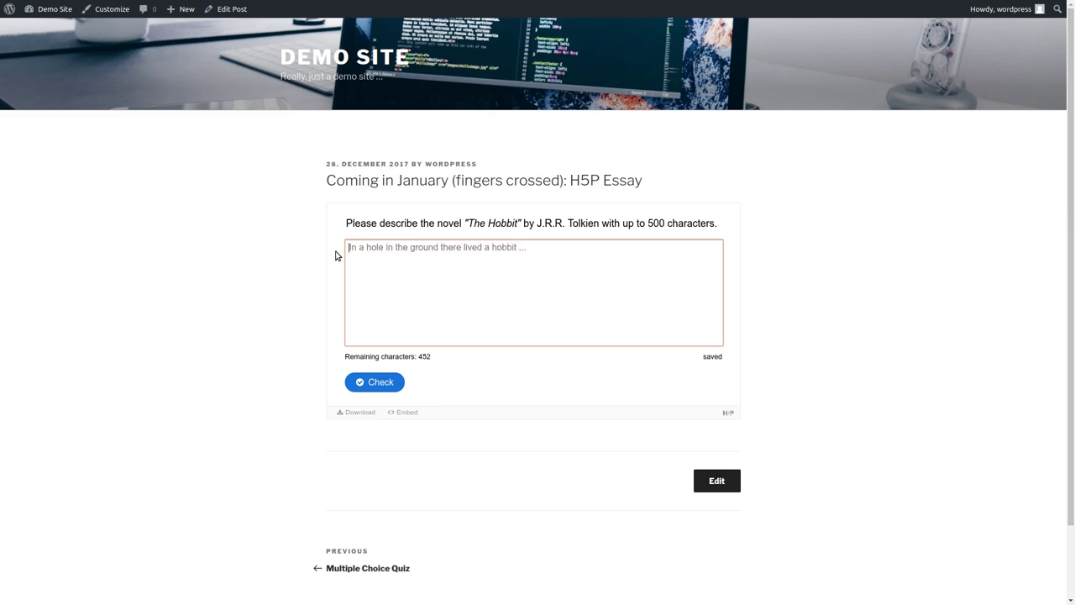
- Write a summary about Bilbo Baggins, the wizard Gandalv, some dwarves and the treasure stolen by the dragon Smaug, and check it
{"action": "type", "text": "There once was this guy called Bilbo Baggins"}
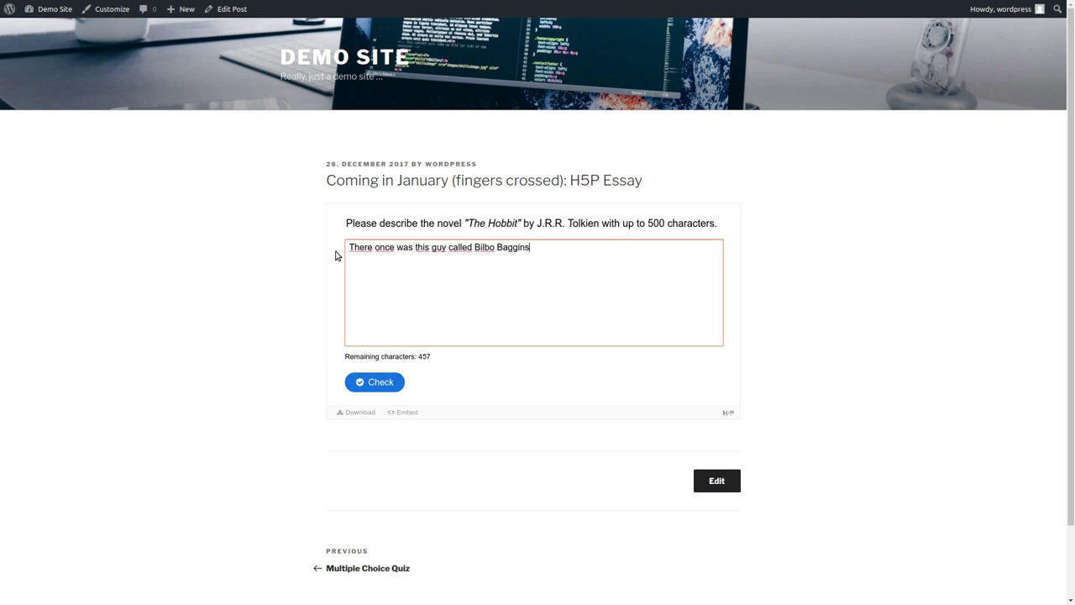
{"action": "type", "text": ". One day, he was visited by the mighty wizard Gandalv. Also, he got company by some"}
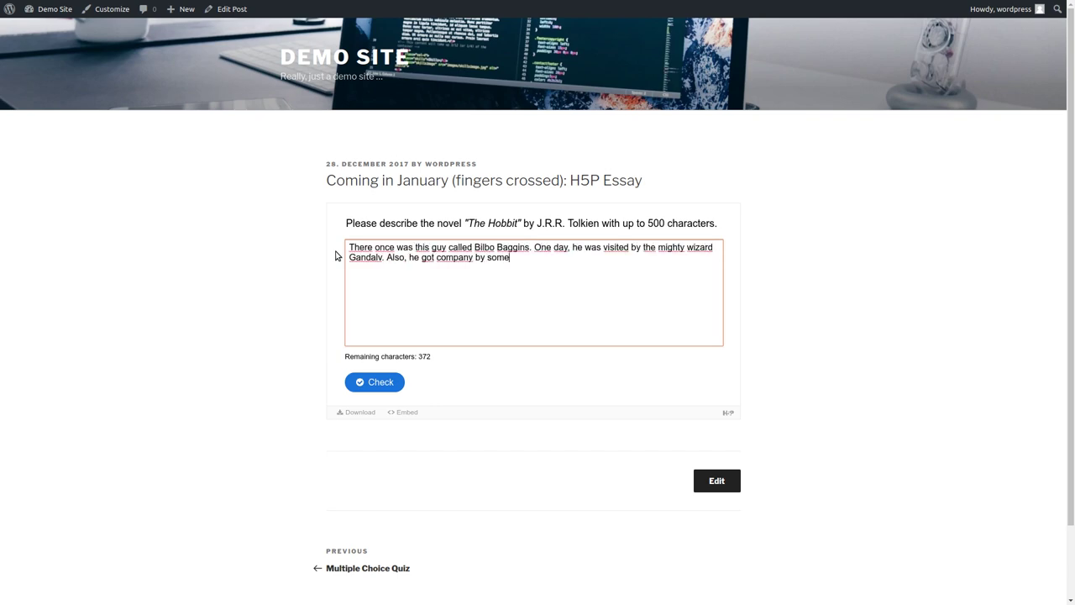
{"action": "type", "text": " dwarves. Together they went on an adventure. They wanted to return a treasure tha"}
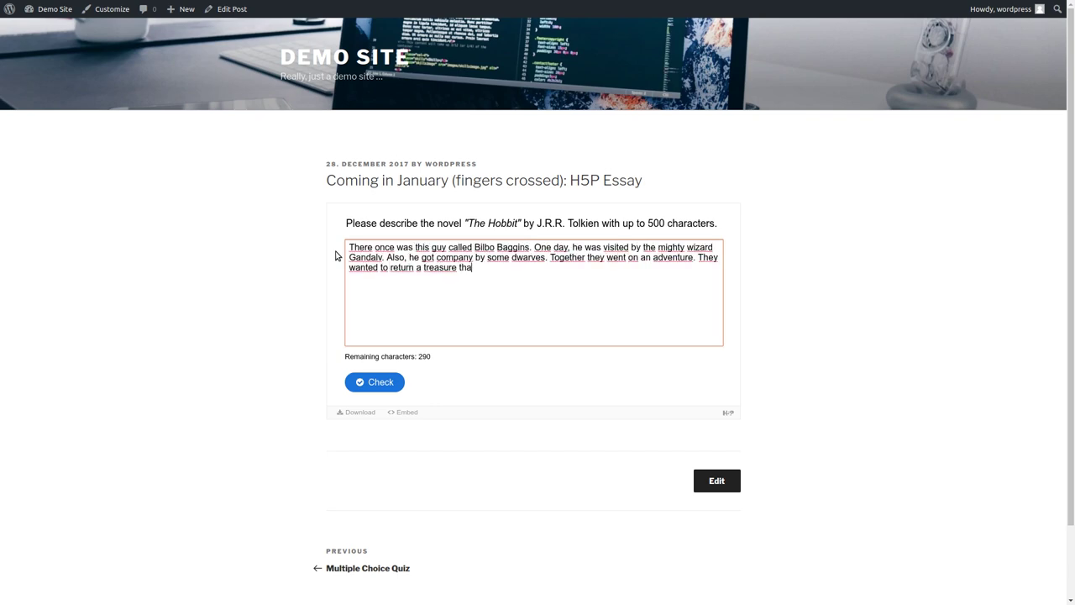
{"action": "type", "text": "t way stolen by the dragon Smaug. They did :-)"}
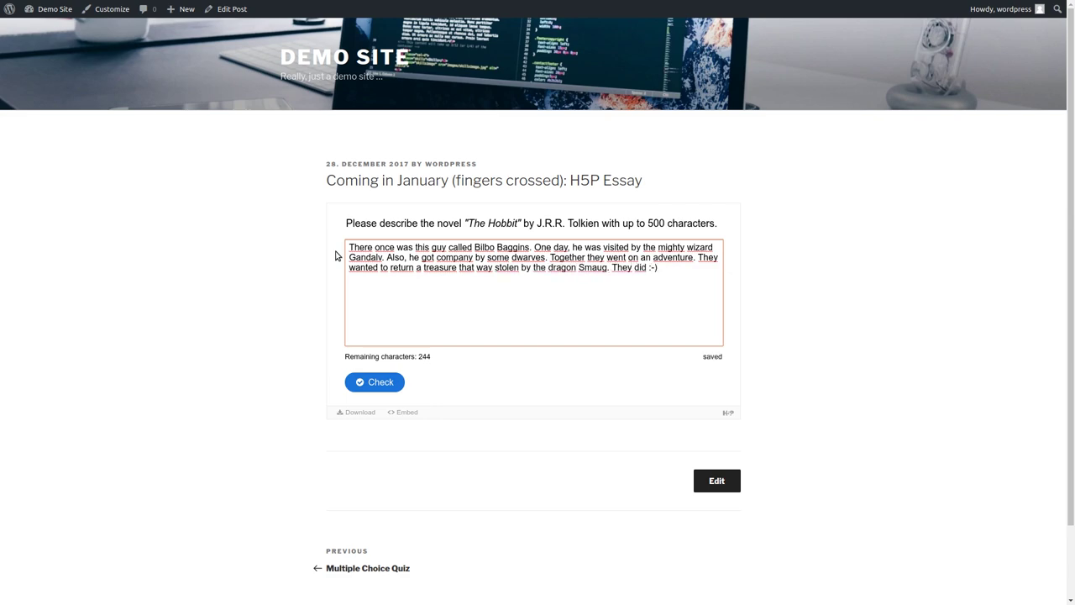
{"action": "left_click", "coordinate": [361, 382]}
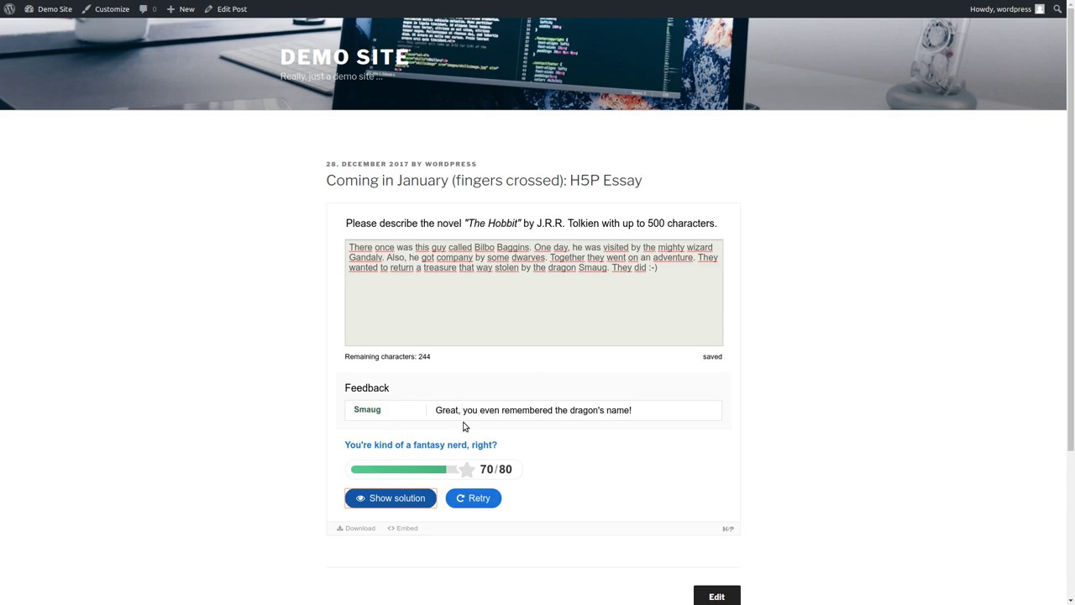
- Show the sample solution to compare it with the submitted essay, and reset the task for another attempt
{"action": "left_click", "coordinate": [416, 498]}
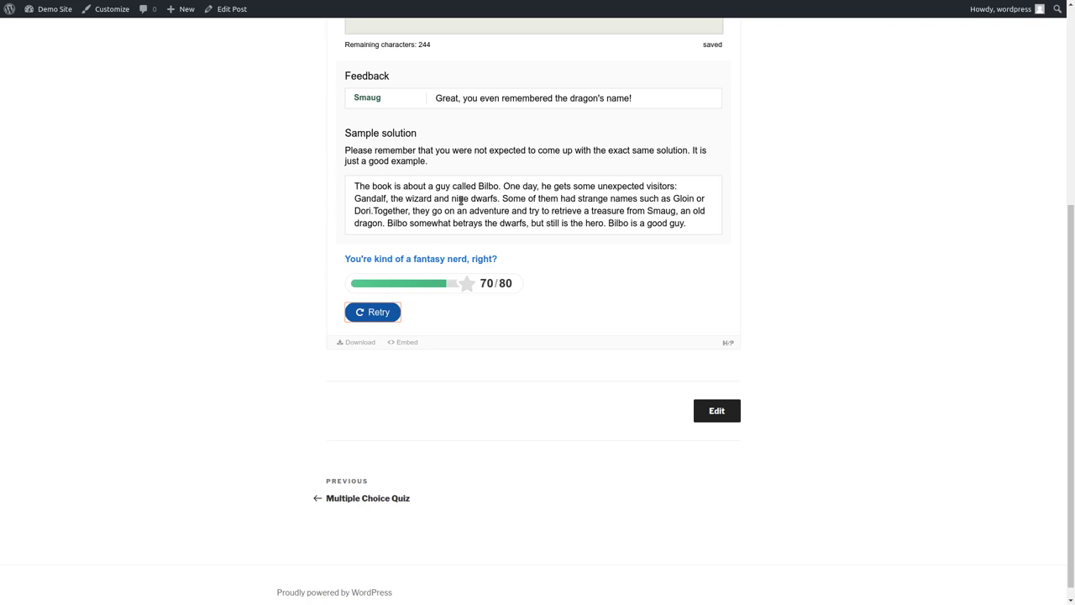
{"action": "scroll", "coordinate": [460, 199], "scroll_direction": "up", "scroll_amount": 5}
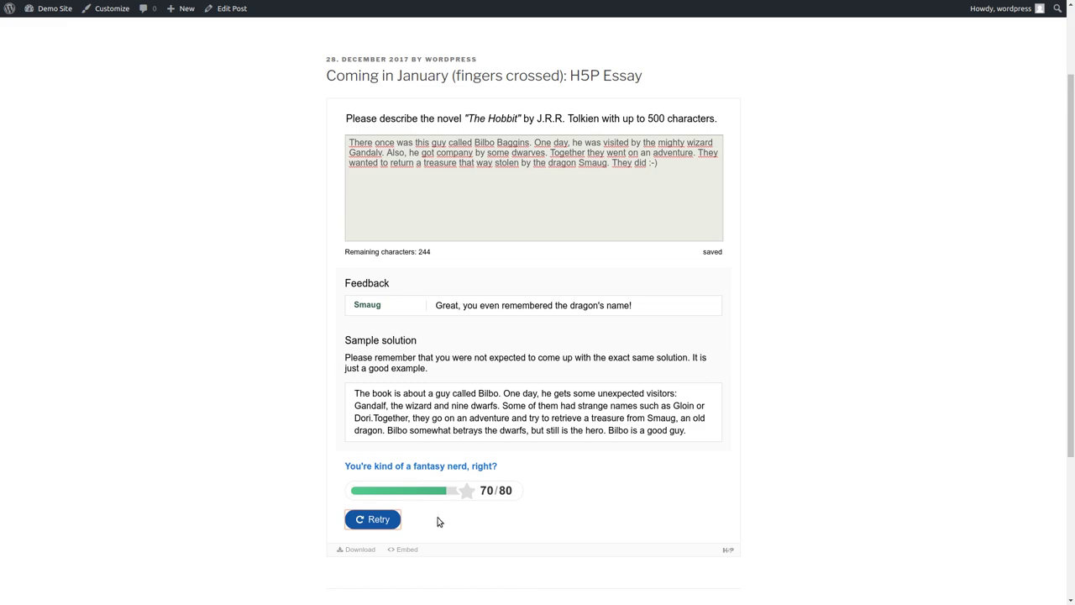
{"action": "left_click", "coordinate": [379, 520]}
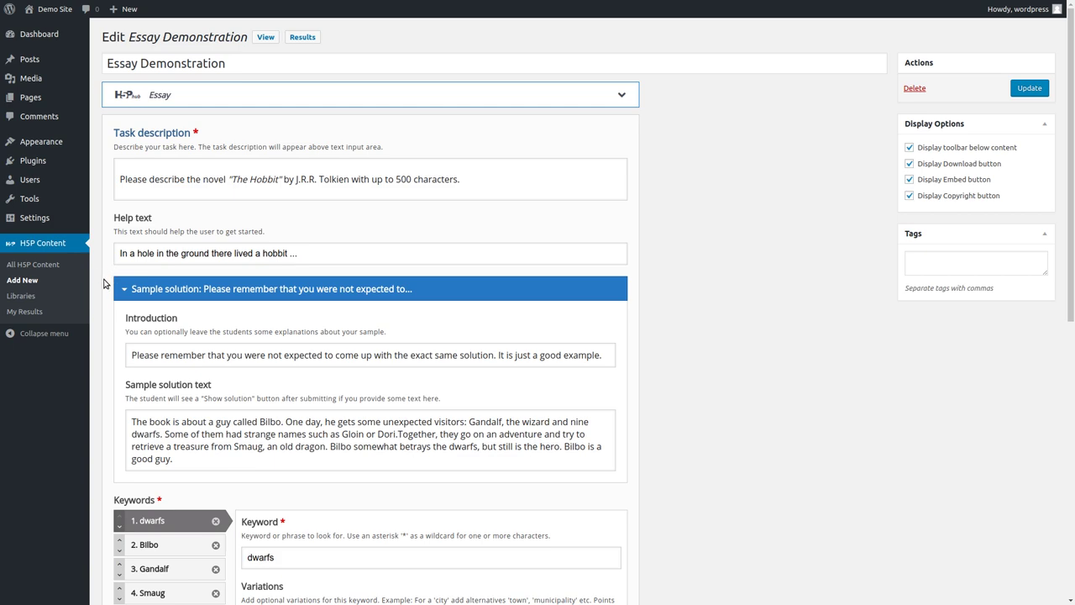
- Examine the essay's task description and sample solution settings, plus the points, options and feedback of the "dwarfs" keyword
{"action": "scroll", "coordinate": [104, 286], "scroll_direction": "down", "scroll_amount": 1}
{"action": "scroll", "coordinate": [105, 285], "scroll_direction": "down", "scroll_amount": 1}
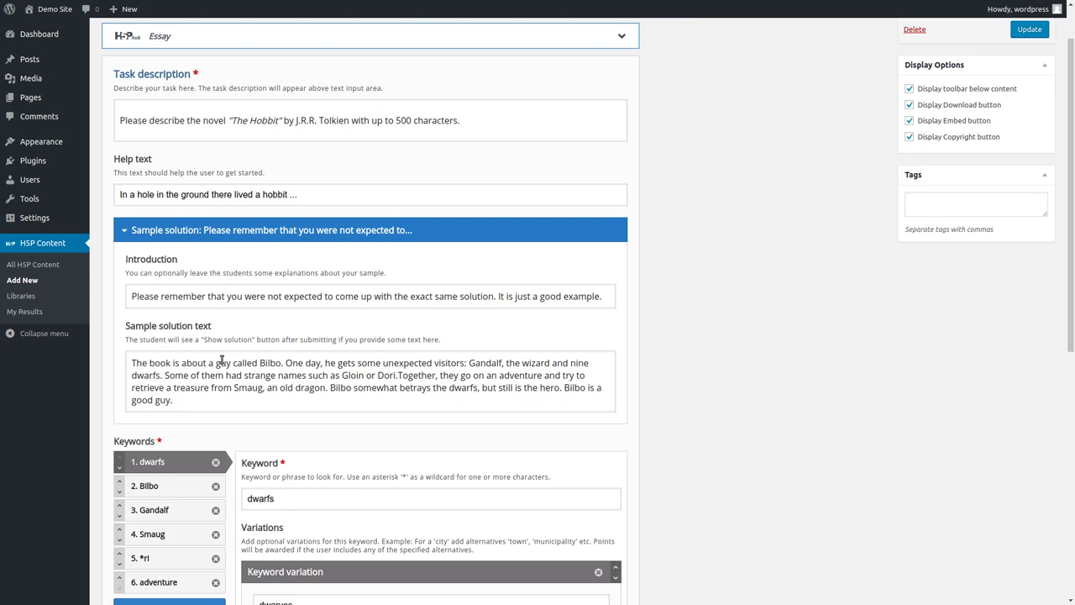
{"action": "scroll", "coordinate": [223, 359], "scroll_direction": "down", "scroll_amount": 3}
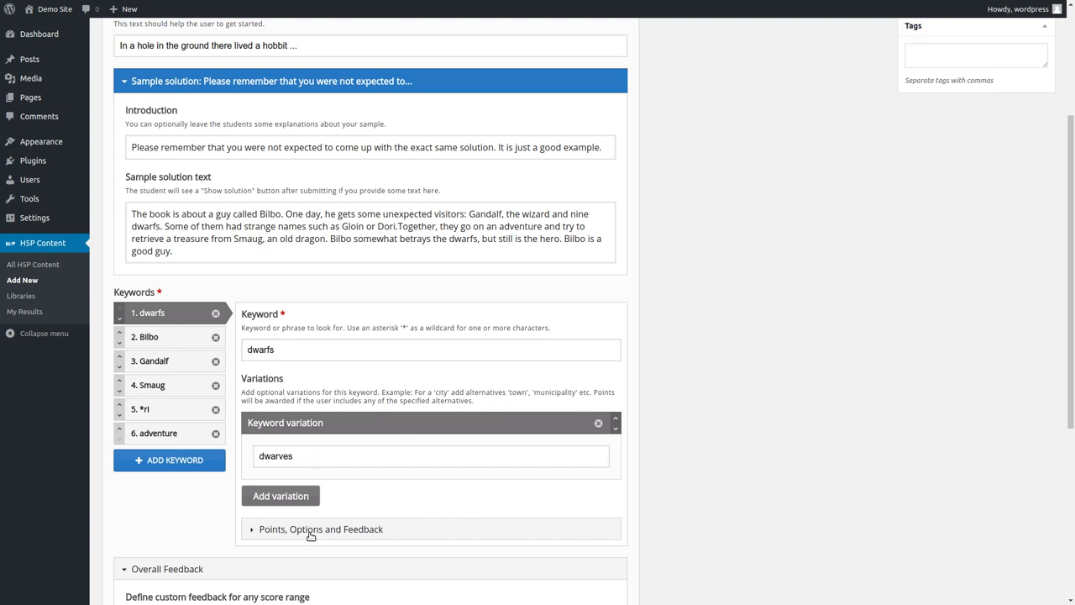
{"action": "left_click", "coordinate": [256, 531]}
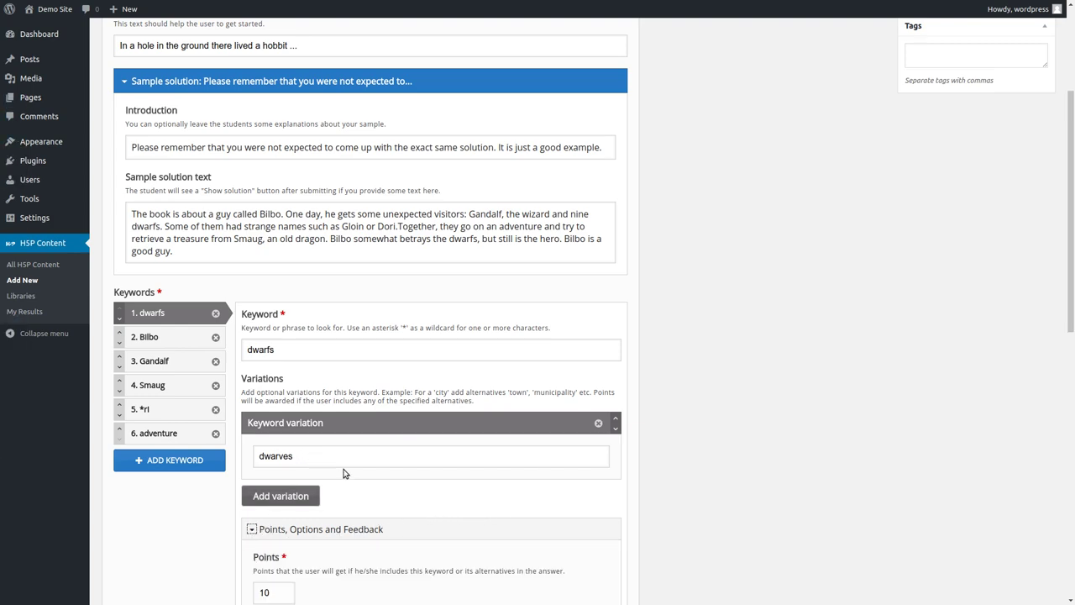
{"action": "scroll", "coordinate": [346, 476], "scroll_direction": "down", "scroll_amount": 1}
{"action": "scroll", "coordinate": [366, 399], "scroll_direction": "down", "scroll_amount": 5}
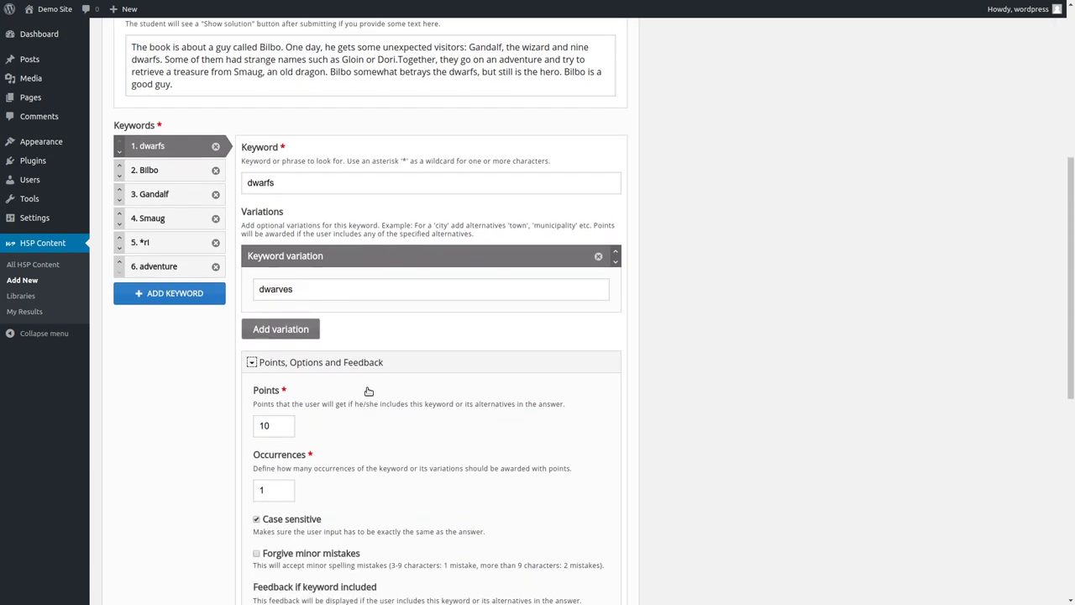
{"action": "scroll", "coordinate": [365, 399], "scroll_direction": "down", "scroll_amount": 1}
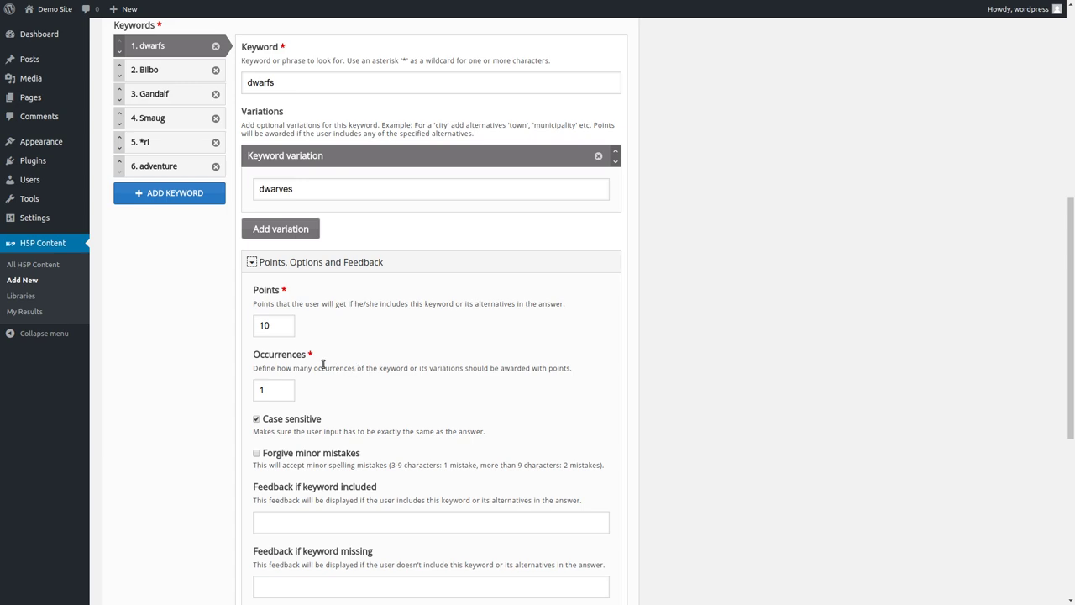
- Examine the points, occurrences, matching options and feedback texts defined for the "Bilbo" keyword
{"action": "left_click", "coordinate": [161, 72]}
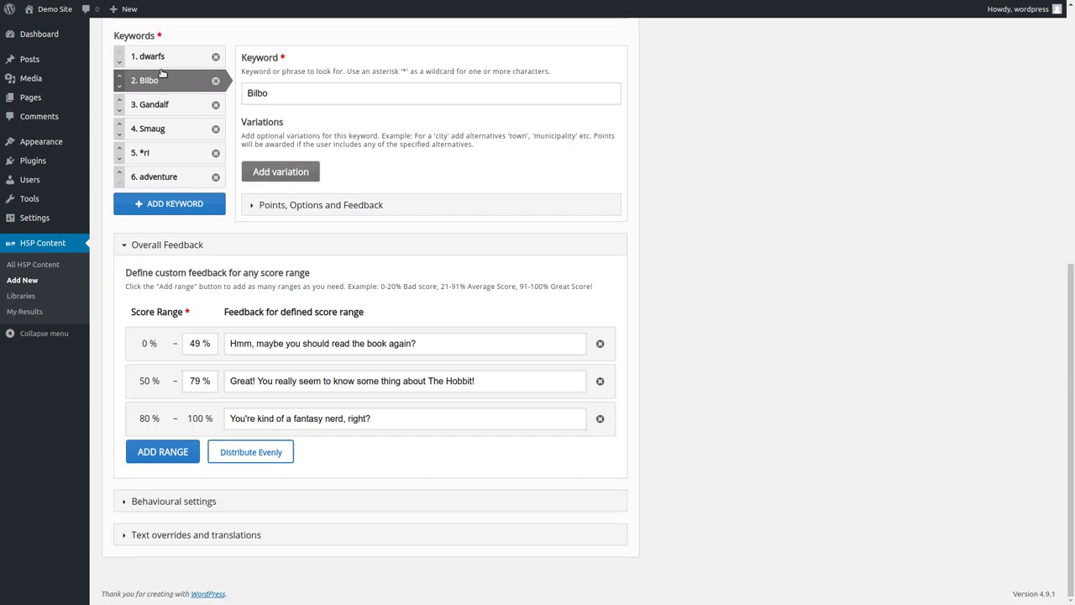
{"action": "left_click", "coordinate": [252, 207]}
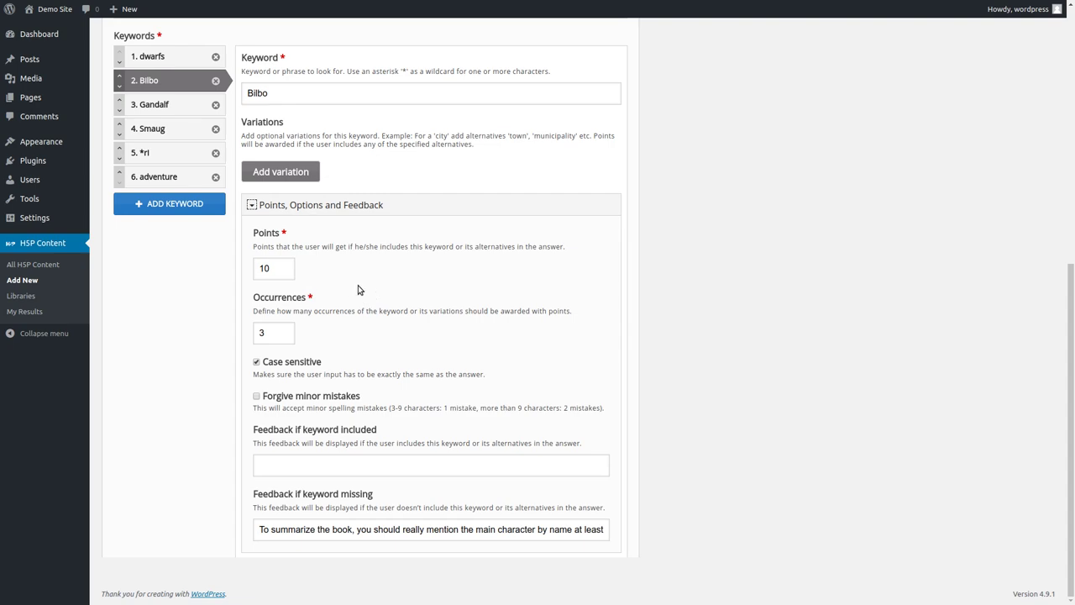
{"action": "scroll", "coordinate": [362, 290], "scroll_direction": "down", "scroll_amount": 1}
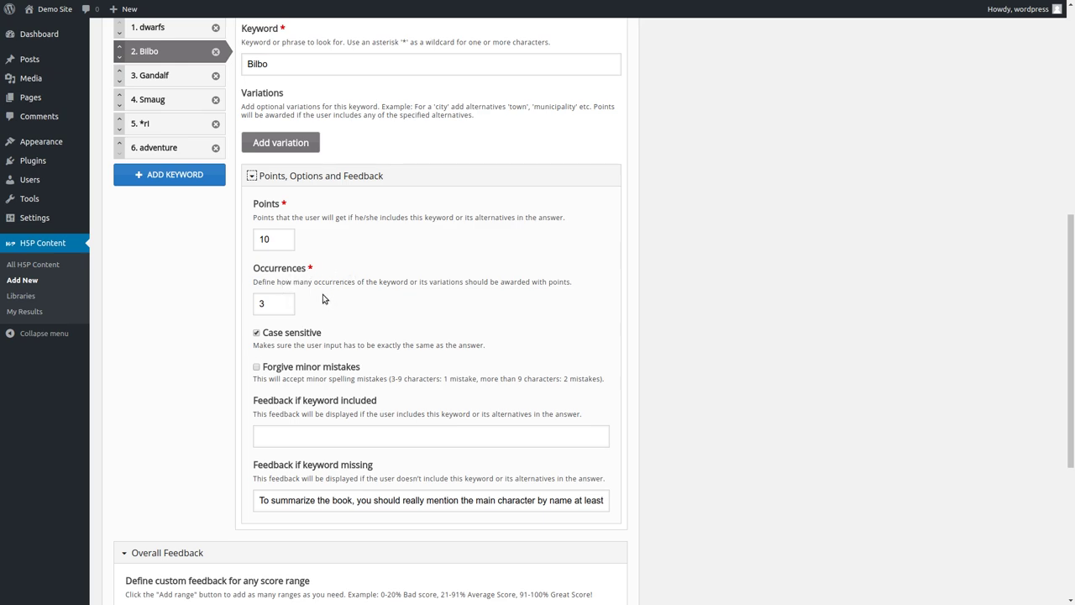
{"action": "scroll", "coordinate": [332, 290], "scroll_direction": "down", "scroll_amount": 1}
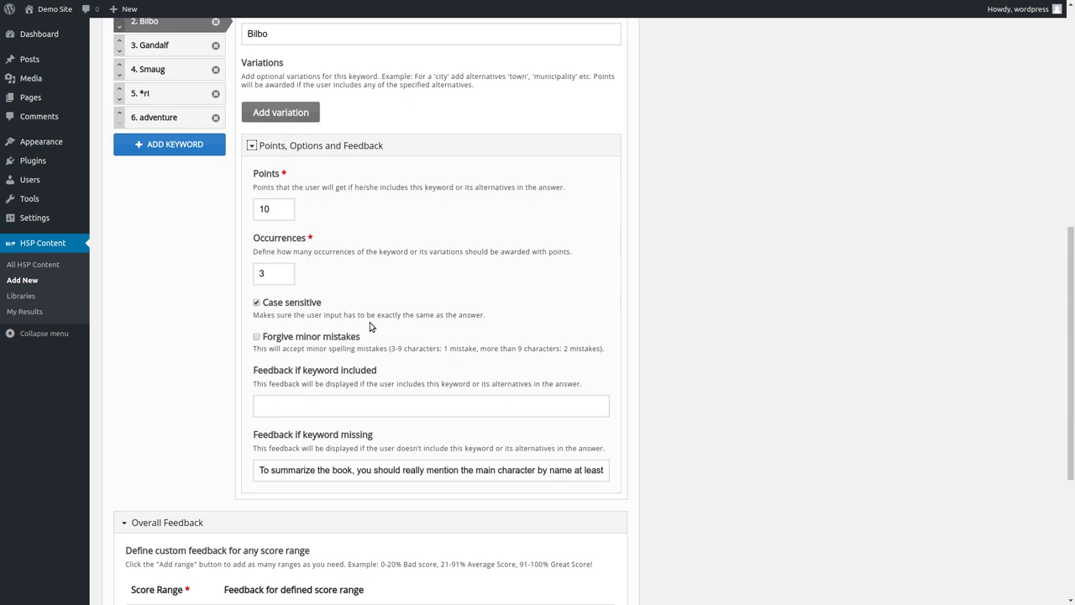
{"action": "scroll", "coordinate": [370, 326], "scroll_direction": "up", "scroll_amount": 1}
{"action": "scroll", "coordinate": [370, 326], "scroll_direction": "up", "scroll_amount": 1}
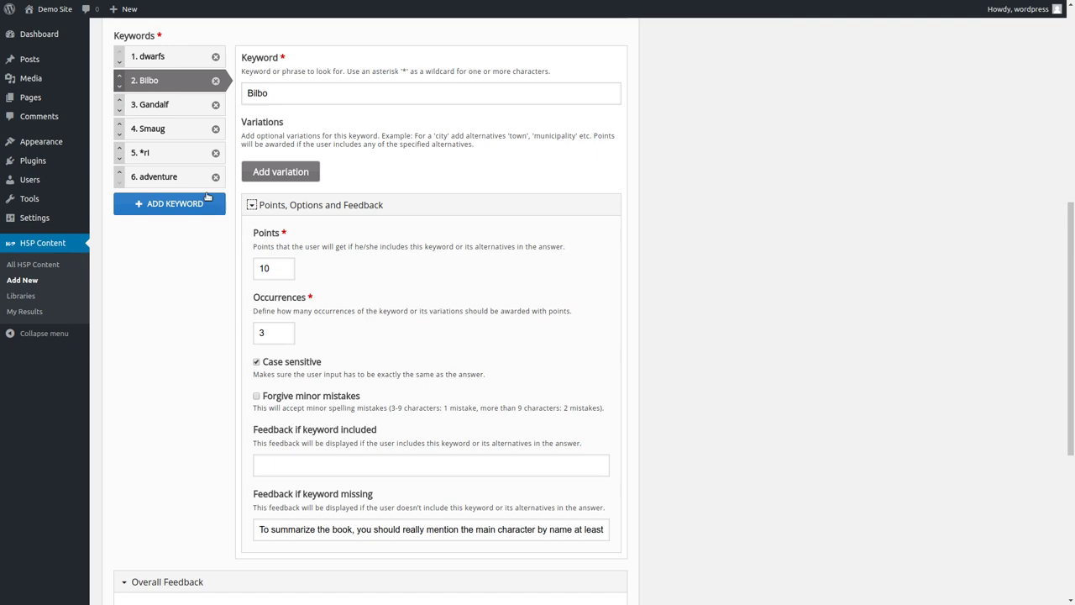
- Examine the scoring, spelling-tolerance options and feedback texts defined for the "Gandalf" keyword
{"action": "left_click", "coordinate": [183, 109]}
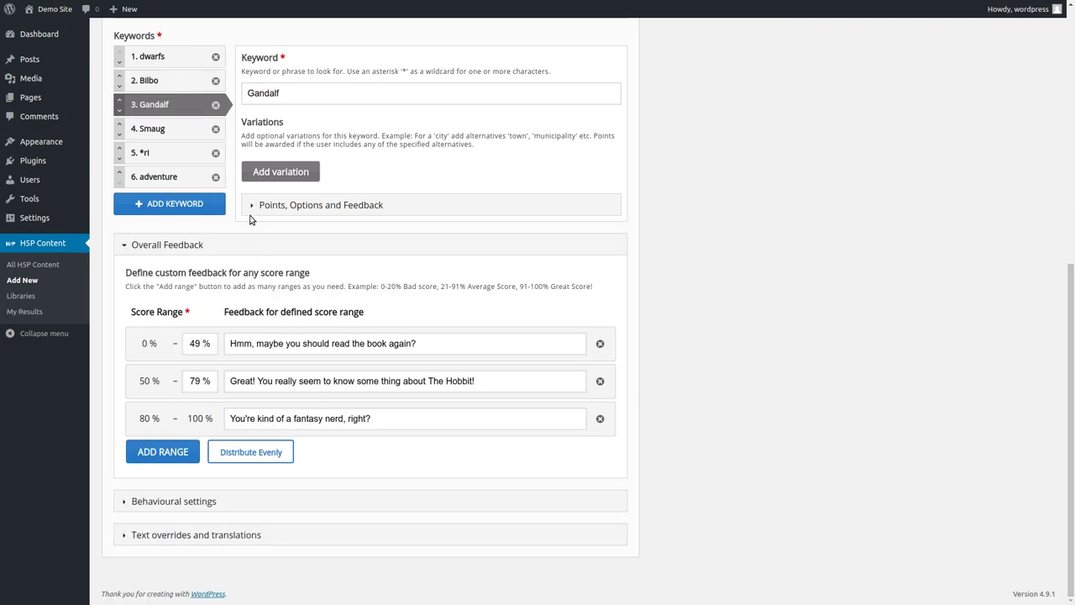
{"action": "left_click", "coordinate": [251, 207]}
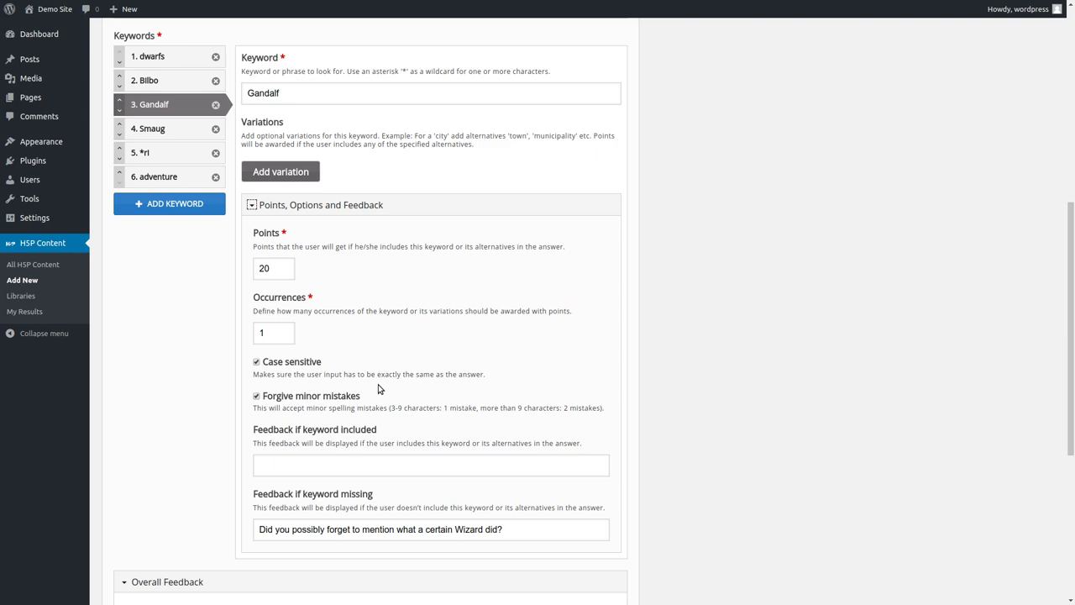
{"action": "scroll", "coordinate": [378, 388], "scroll_direction": "down", "scroll_amount": 1}
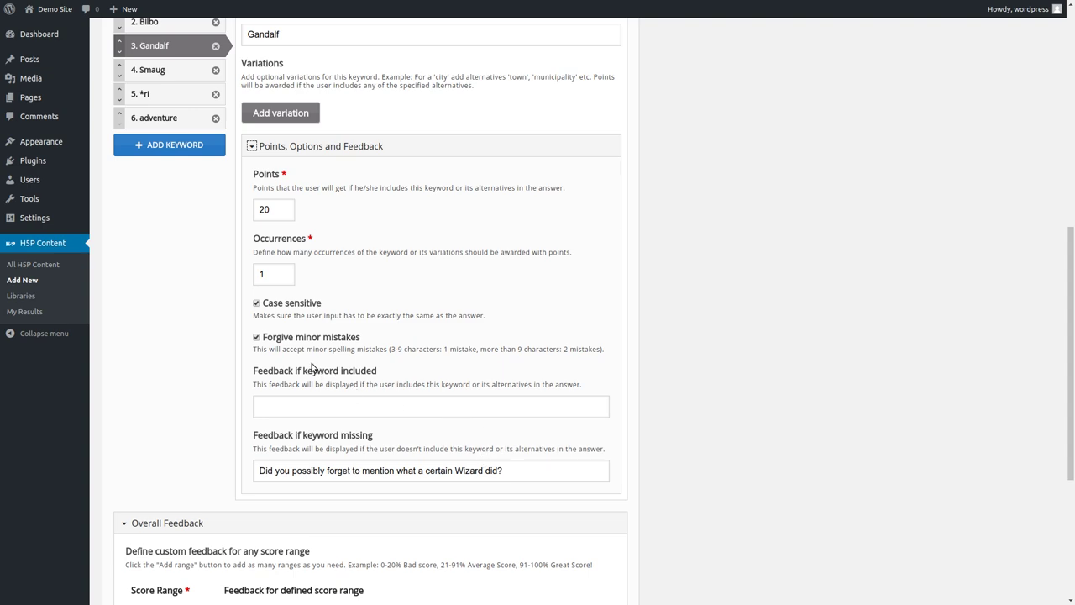
{"action": "scroll", "coordinate": [245, 334], "scroll_direction": "up", "scroll_amount": 2}
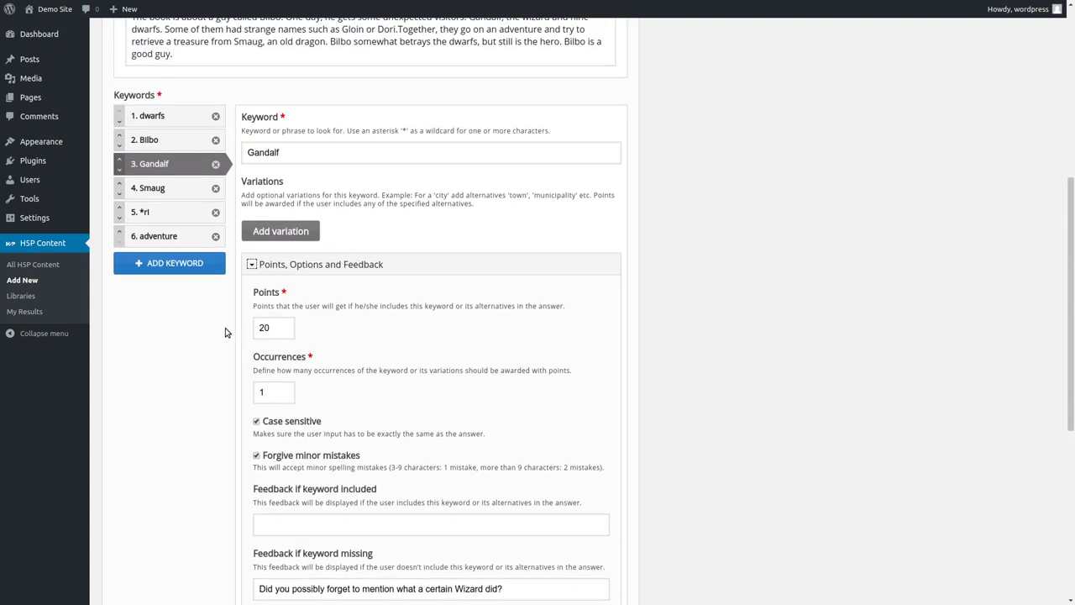
- Inspect the "*ri" wildcard keyword and the overall feedback texts for the score ranges
{"action": "left_click", "coordinate": [164, 216]}
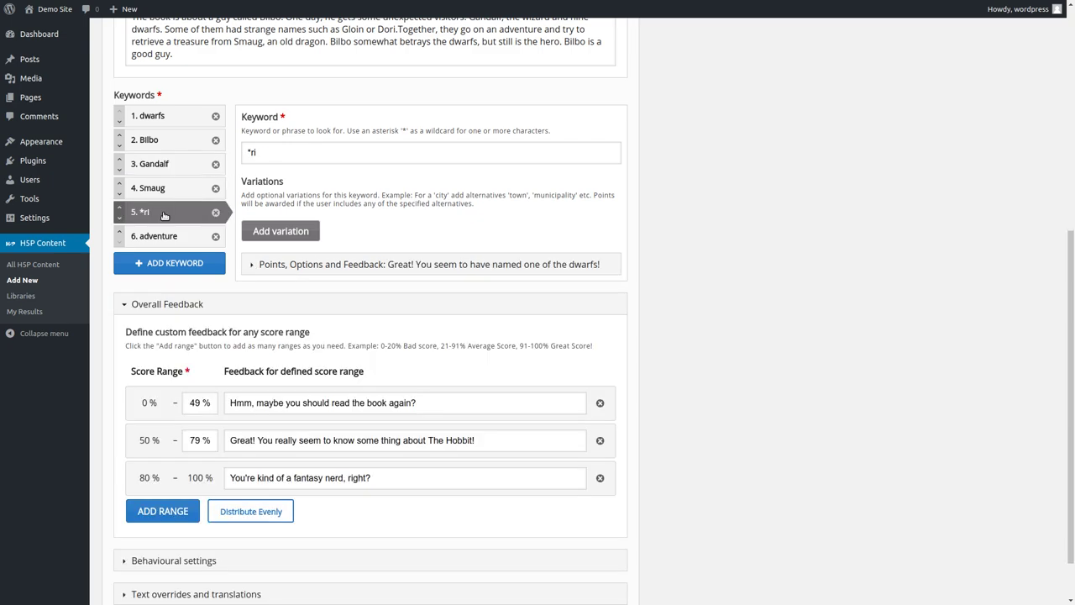
{"action": "left_click", "coordinate": [253, 153]}
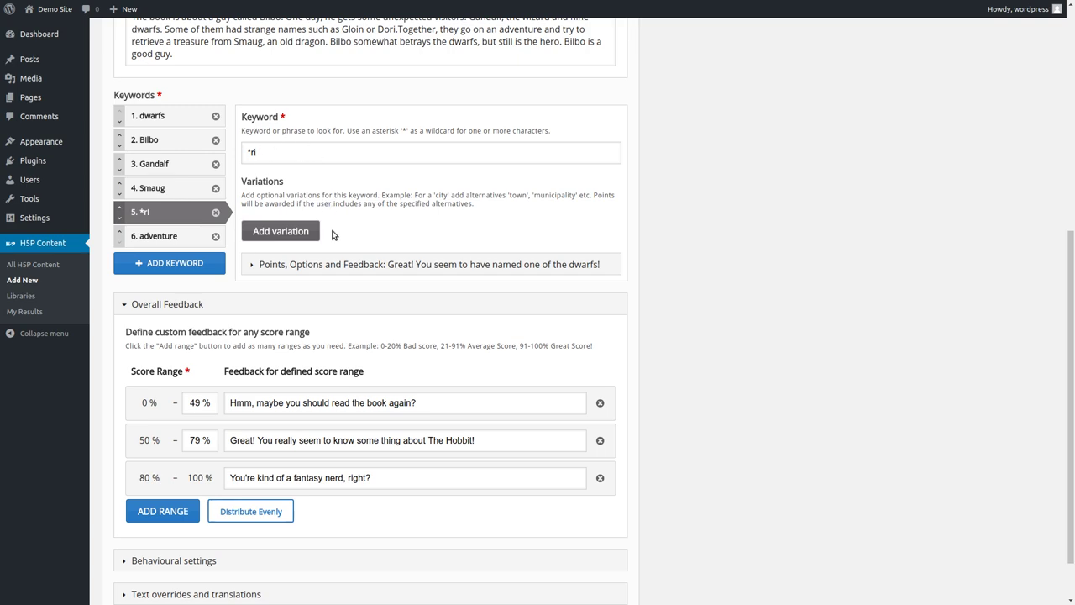
{"action": "scroll", "coordinate": [341, 252], "scroll_direction": "down", "scroll_amount": 2}
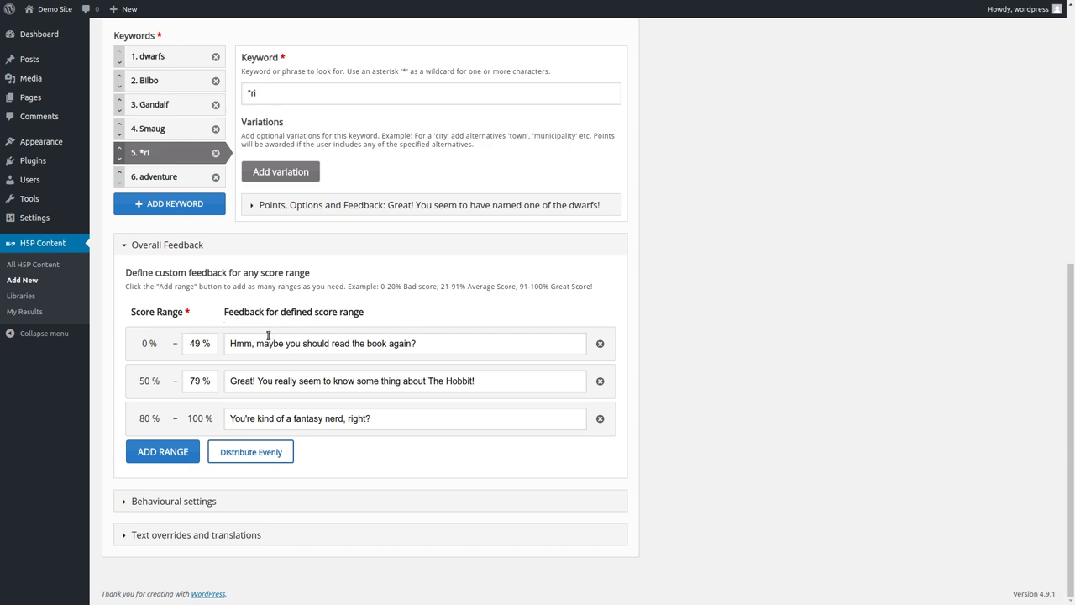
- Examine the behavioural settings for character limits, input field size, retry, scoring, passing and mastering percentages, and the keyword option overrides
{"action": "left_click", "coordinate": [141, 501]}
{"action": "scroll", "coordinate": [398, 284], "scroll_direction": "down", "scroll_amount": 1}
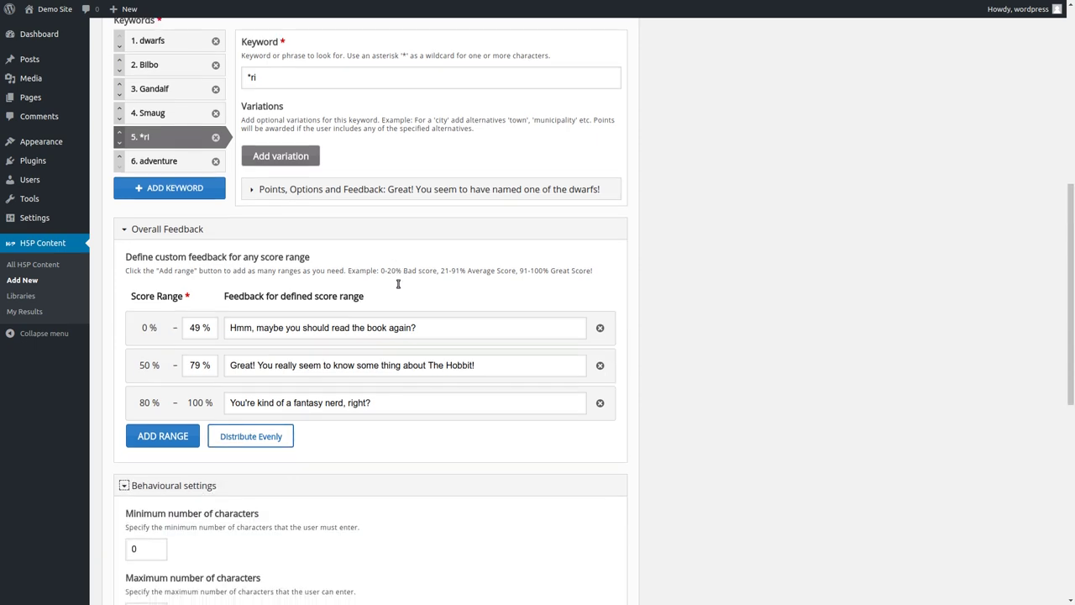
{"action": "scroll", "coordinate": [399, 284], "scroll_direction": "down", "scroll_amount": 3}
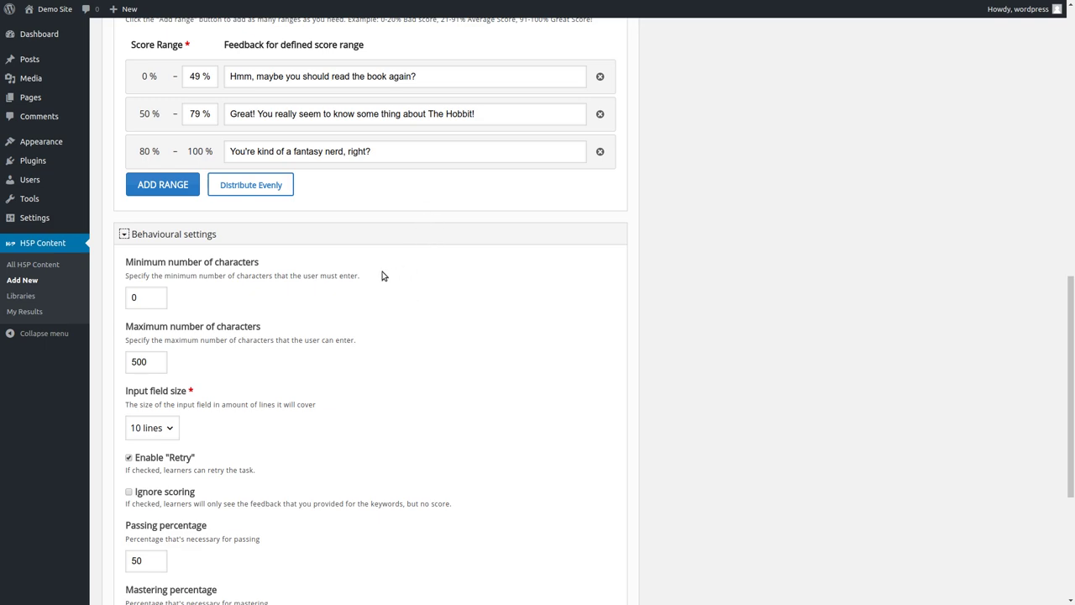
{"action": "scroll", "coordinate": [382, 278], "scroll_direction": "down", "scroll_amount": 1}
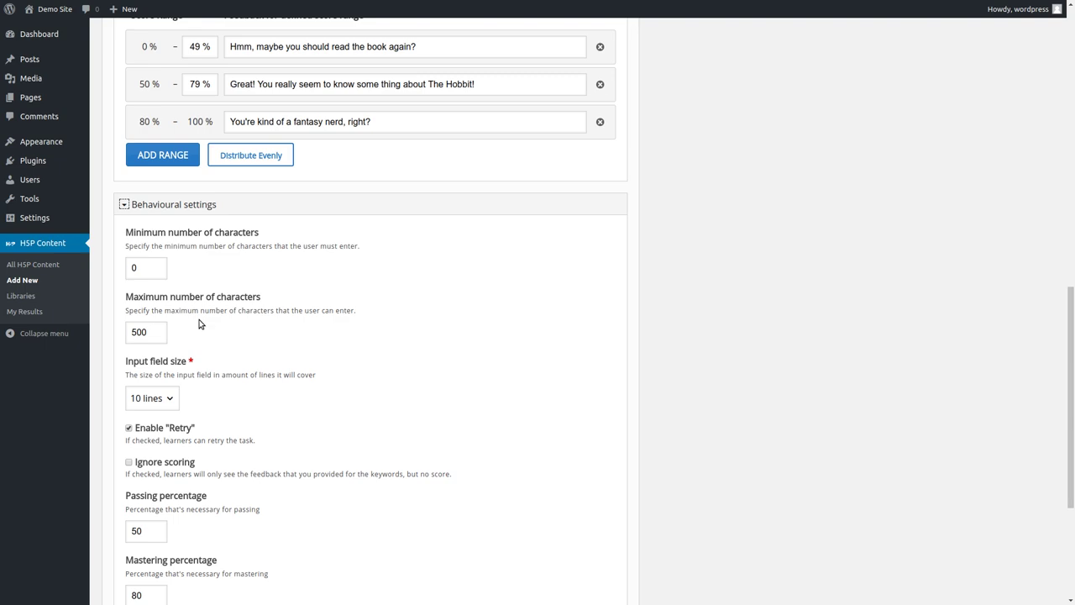
{"action": "scroll", "coordinate": [200, 323], "scroll_direction": "down", "scroll_amount": 1}
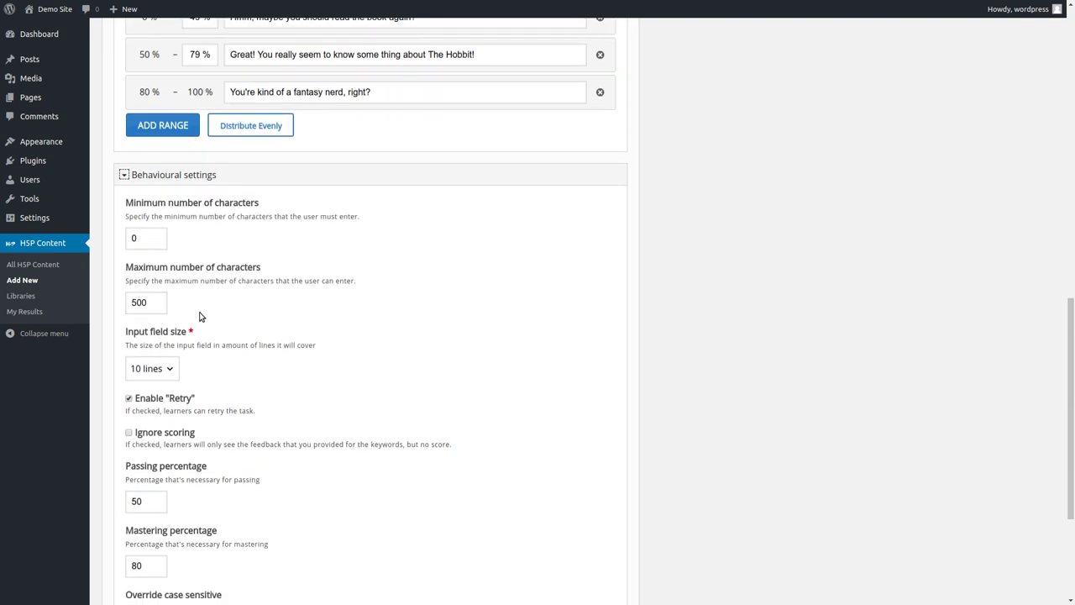
{"action": "scroll", "coordinate": [202, 335], "scroll_direction": "down", "scroll_amount": 2}
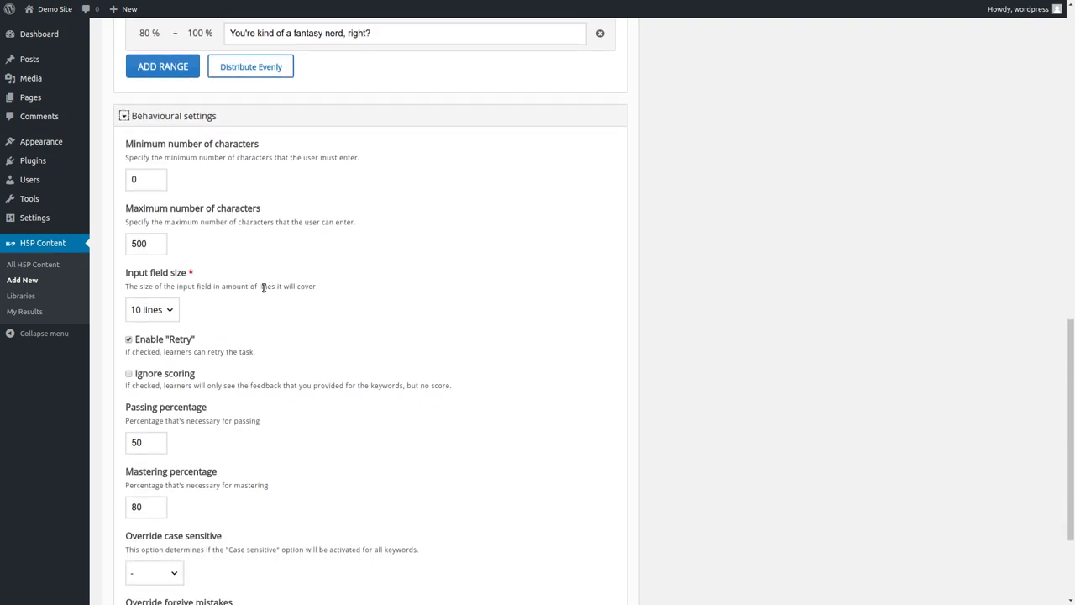
{"action": "scroll", "coordinate": [263, 287], "scroll_direction": "down", "scroll_amount": 2}
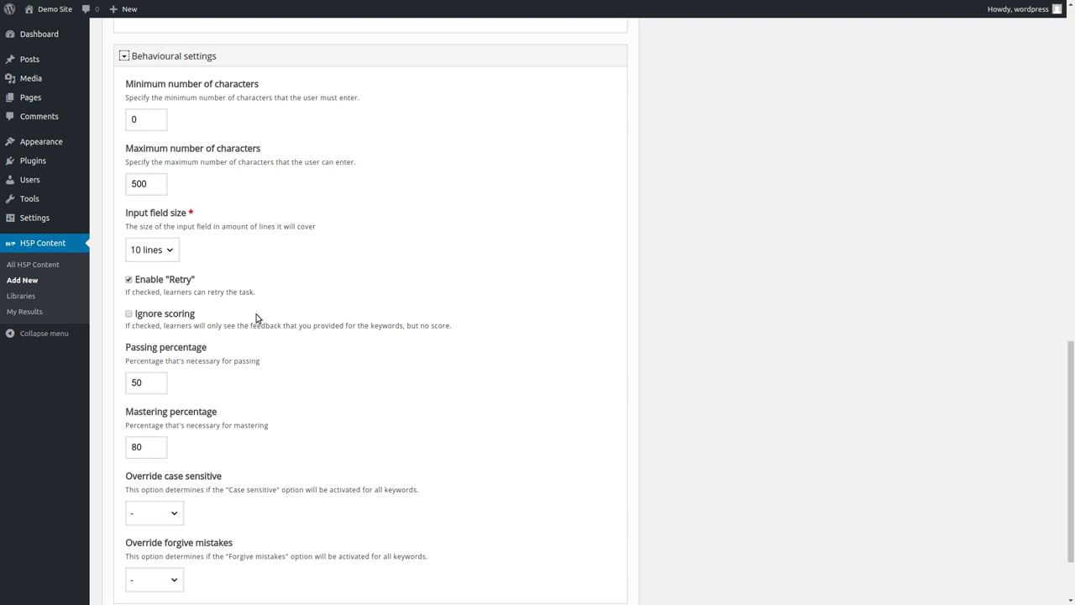
{"action": "scroll", "coordinate": [252, 318], "scroll_direction": "down", "scroll_amount": 2}
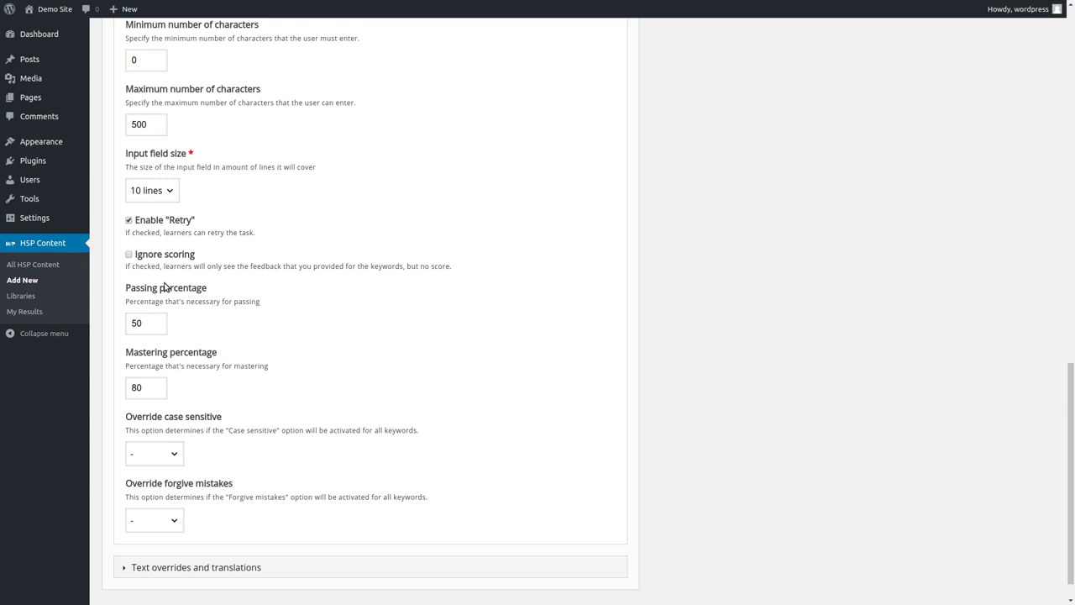
- Turn Ignore scoring on and back off to check its effect on the passing and mastering percentage settings
{"action": "left_click", "coordinate": [128, 256]}
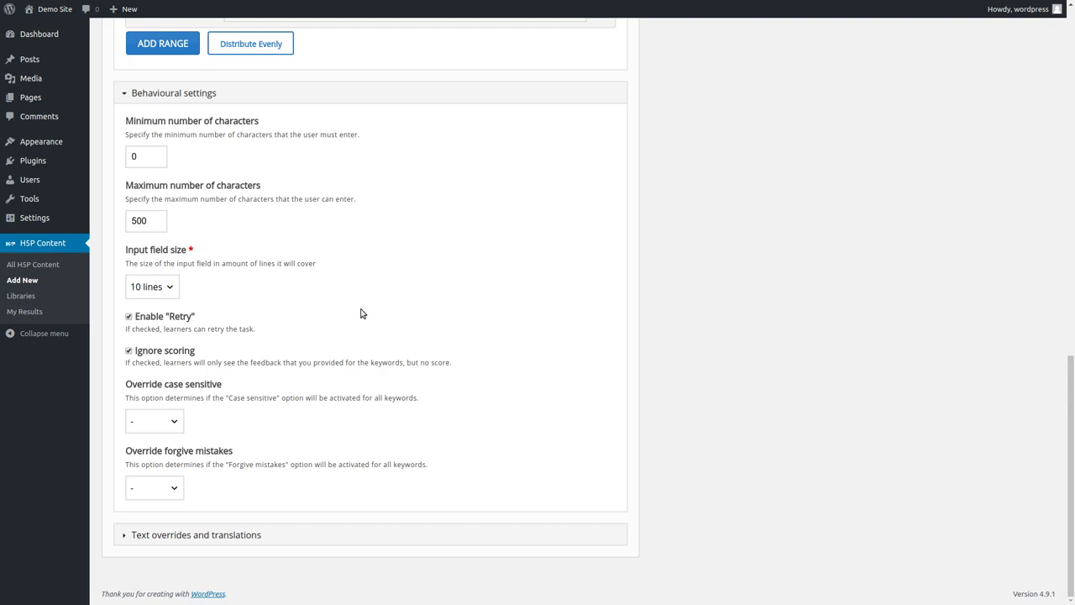
{"action": "left_click", "coordinate": [130, 352]}
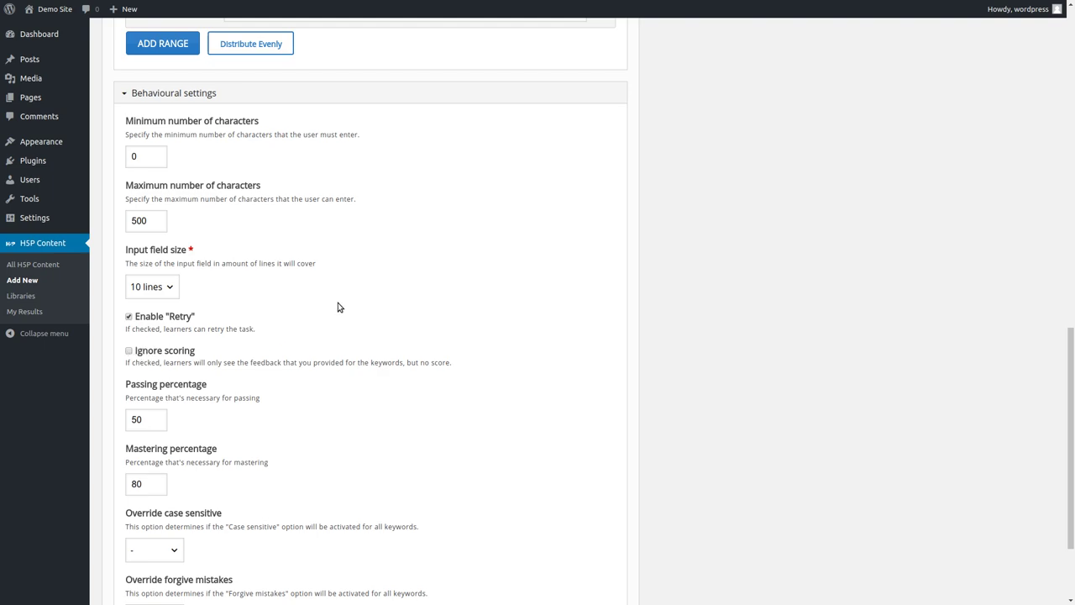
- Enable Ignore scoring in the behavioural settings and go back to the sample solution and keywords
{"action": "scroll", "coordinate": [337, 313], "scroll_direction": "down", "scroll_amount": 1}
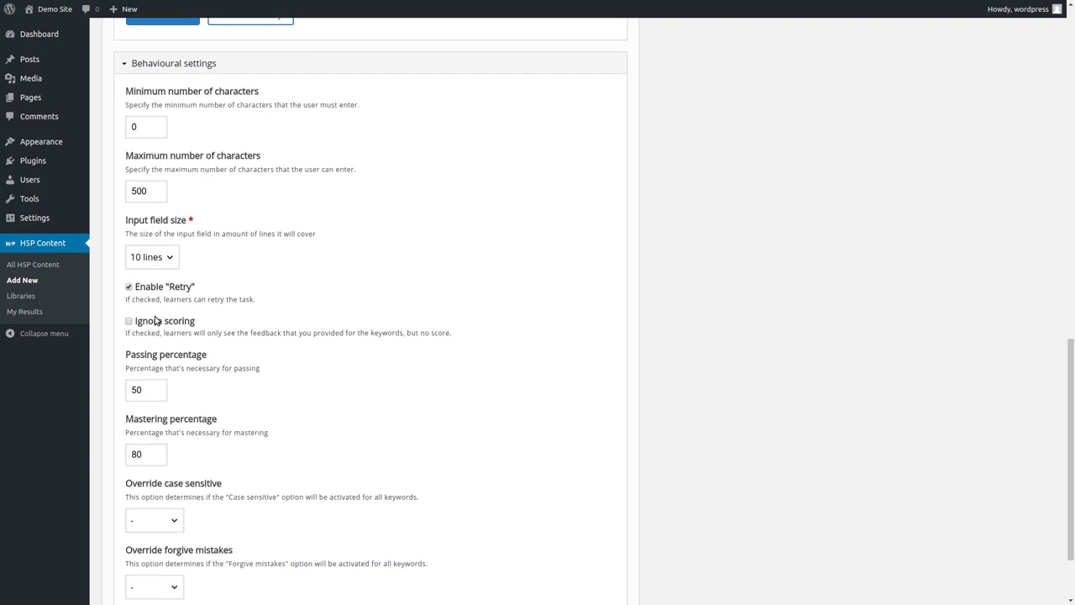
{"action": "left_click", "coordinate": [127, 322]}
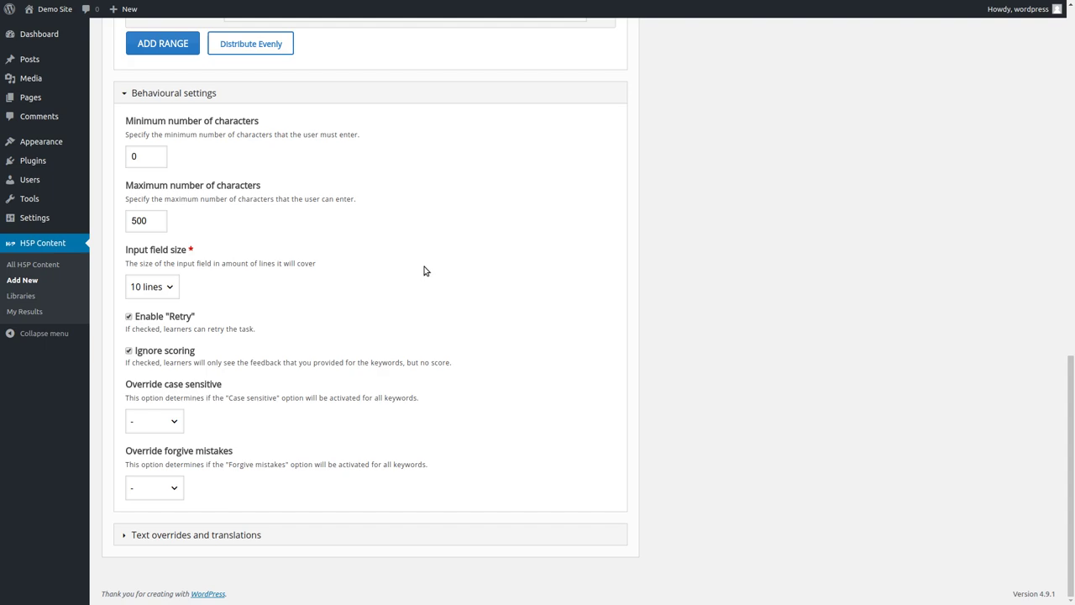
{"action": "scroll", "coordinate": [428, 273], "scroll_direction": "up", "scroll_amount": 3}
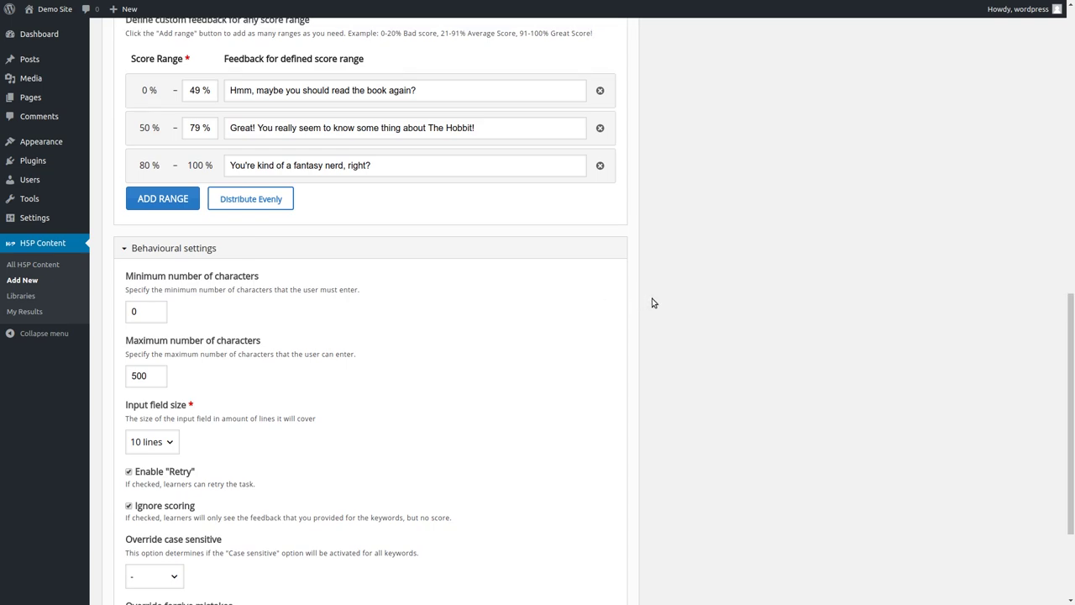
{"action": "scroll", "coordinate": [670, 304], "scroll_direction": "up", "scroll_amount": 4}
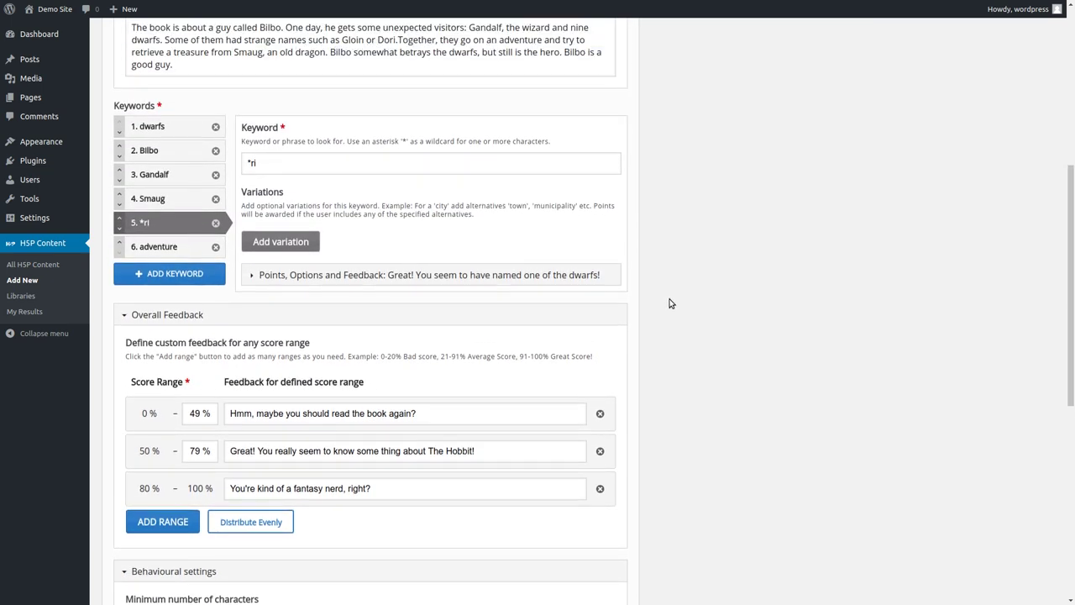
{"action": "scroll", "coordinate": [670, 303], "scroll_direction": "up", "scroll_amount": 1}
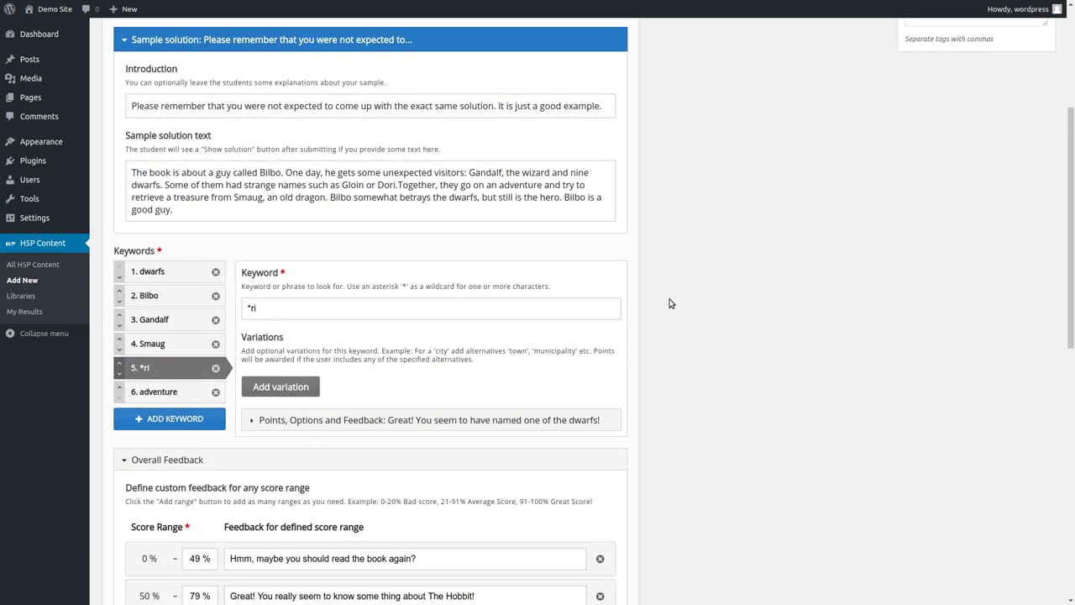